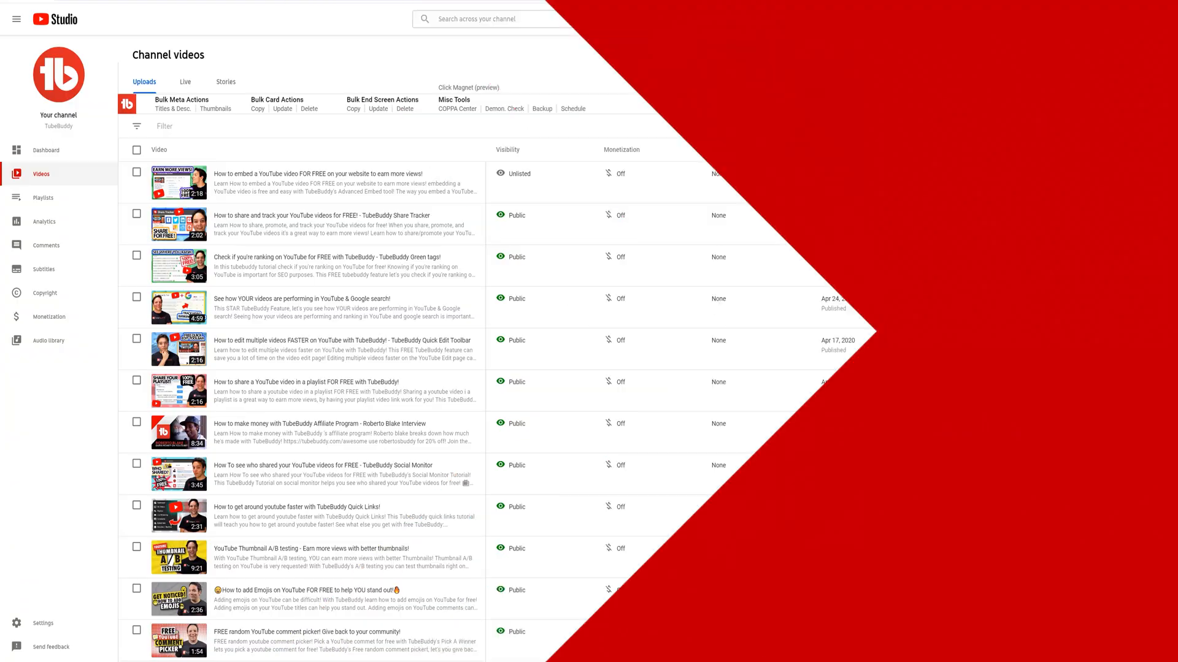
{"action": "scroll", "coordinate": [1174, 248], "scroll_direction": "down", "scroll_amount": 3}
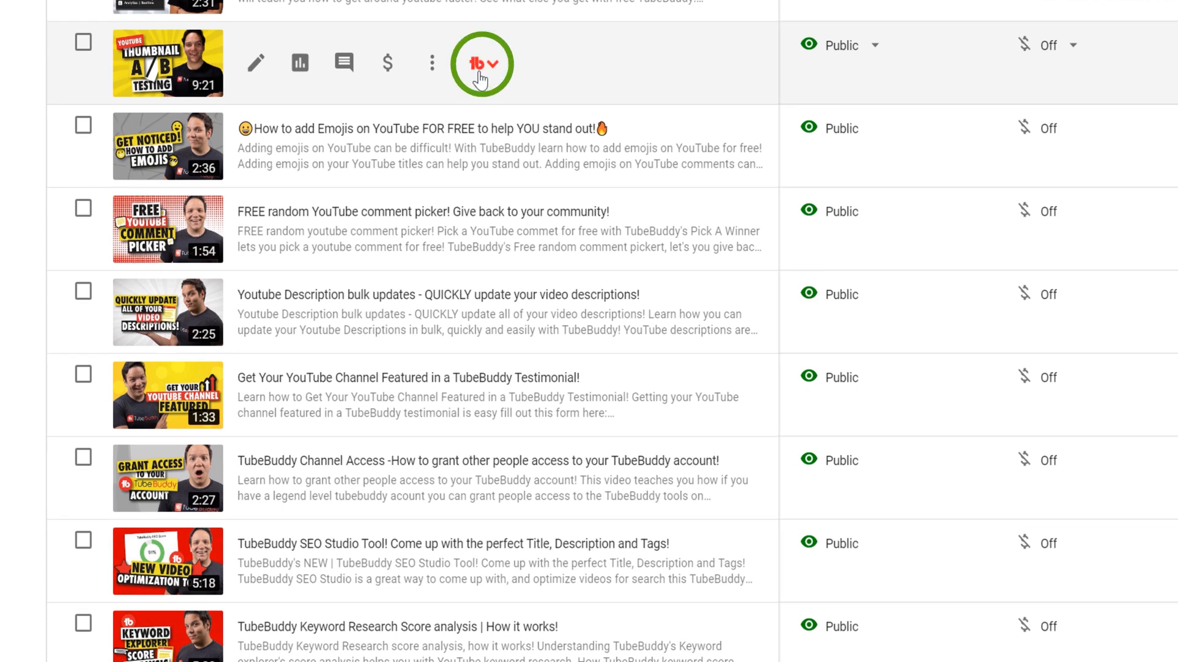
Bring up TubeBuddy's Search Positions for the YouTube Thumbnail A/B testing video.
{"action": "left_click", "coordinate": [479, 66]}
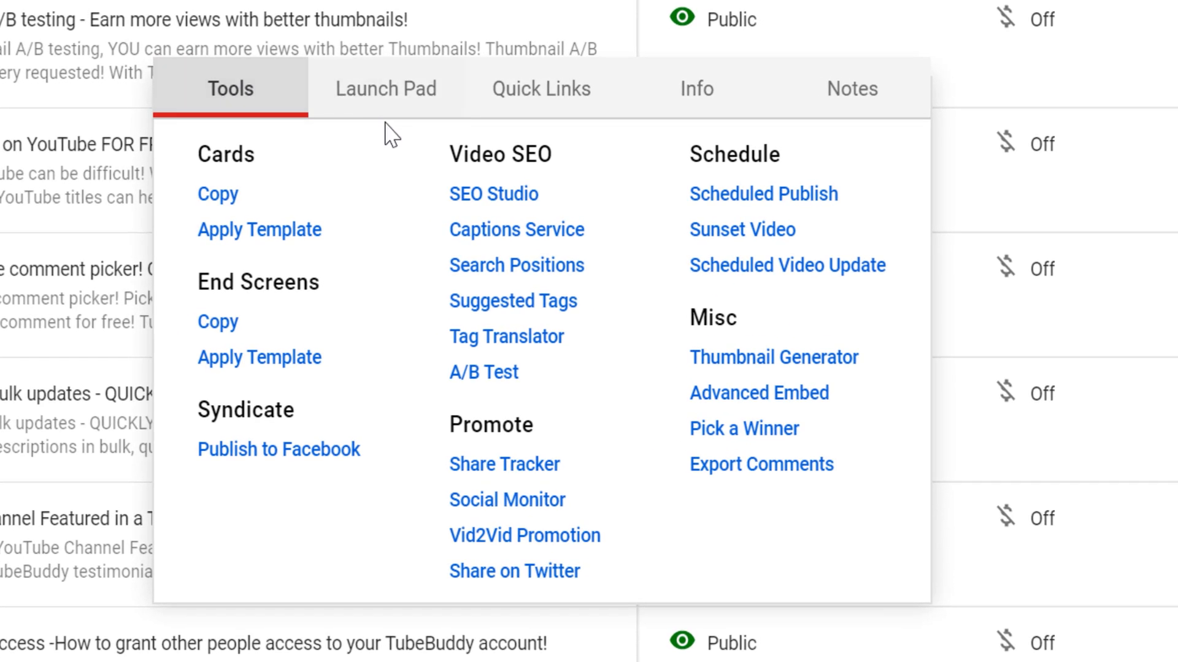
{"action": "left_click", "coordinate": [495, 276]}
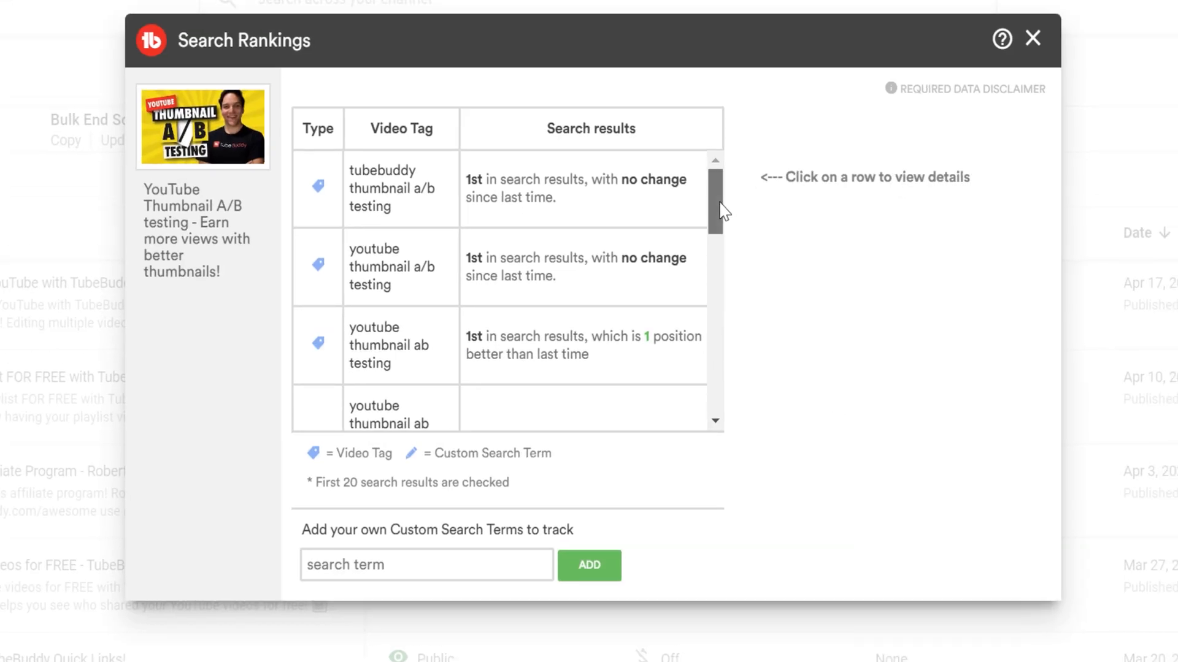
{"action": "left_click_drag", "start_coordinate": [721, 210], "coordinate": [711, 418]}
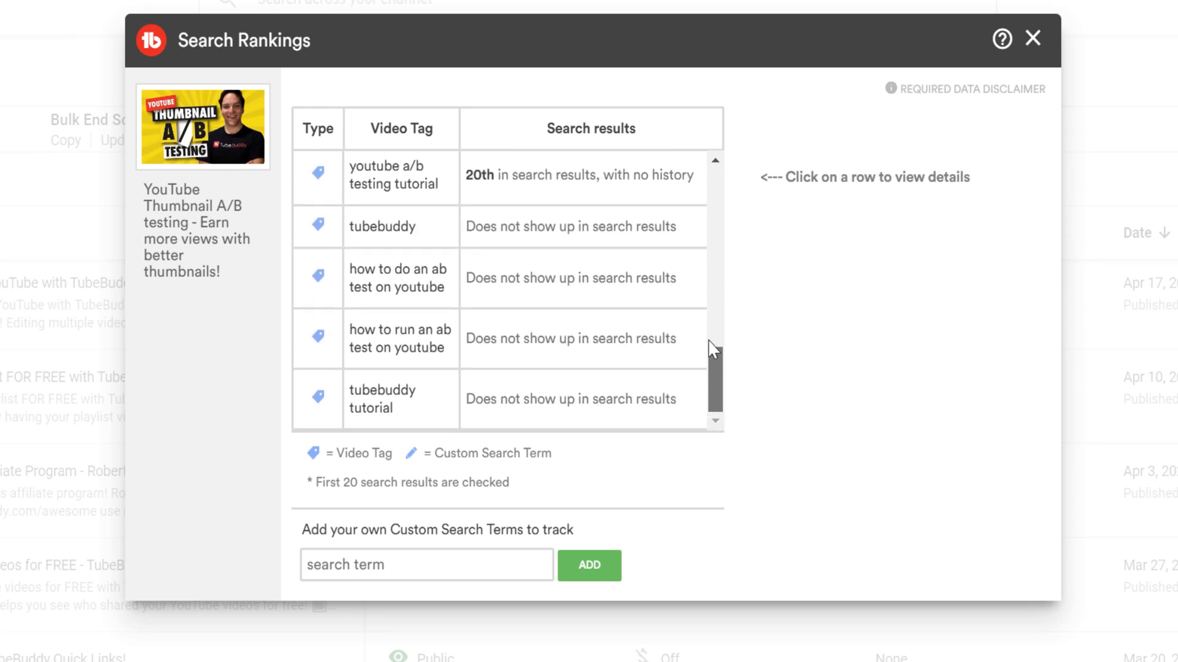
{"action": "left_click_drag", "start_coordinate": [710, 341], "coordinate": [711, 191]}
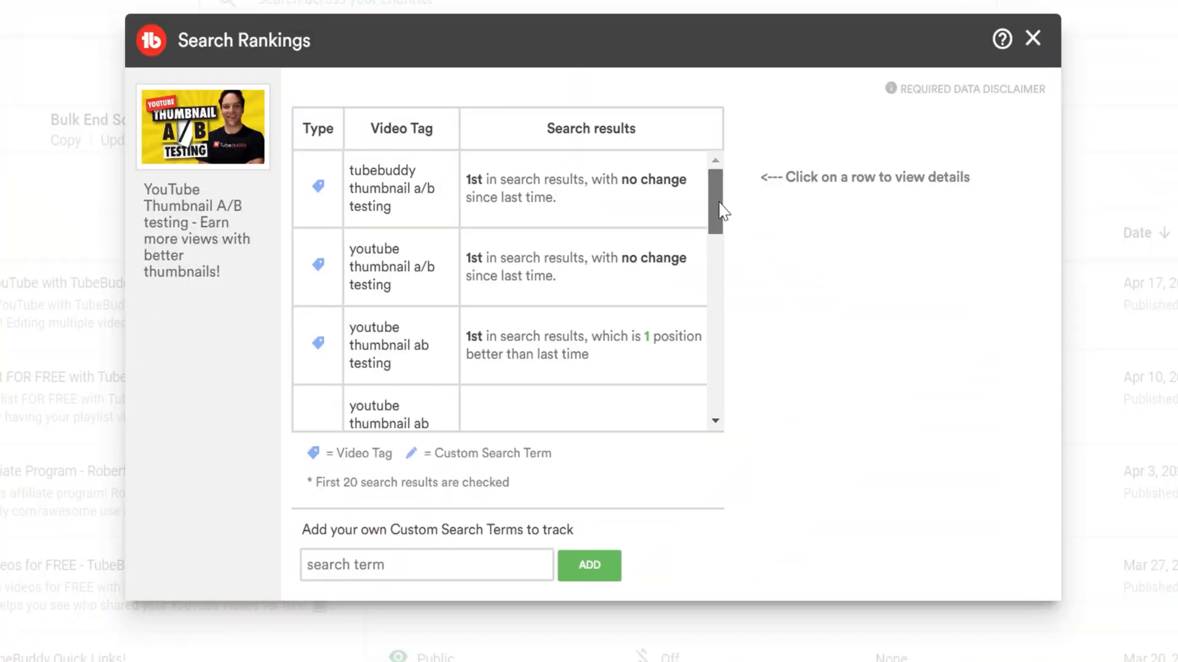
{"action": "left_click_drag", "start_coordinate": [722, 210], "coordinate": [723, 335]}
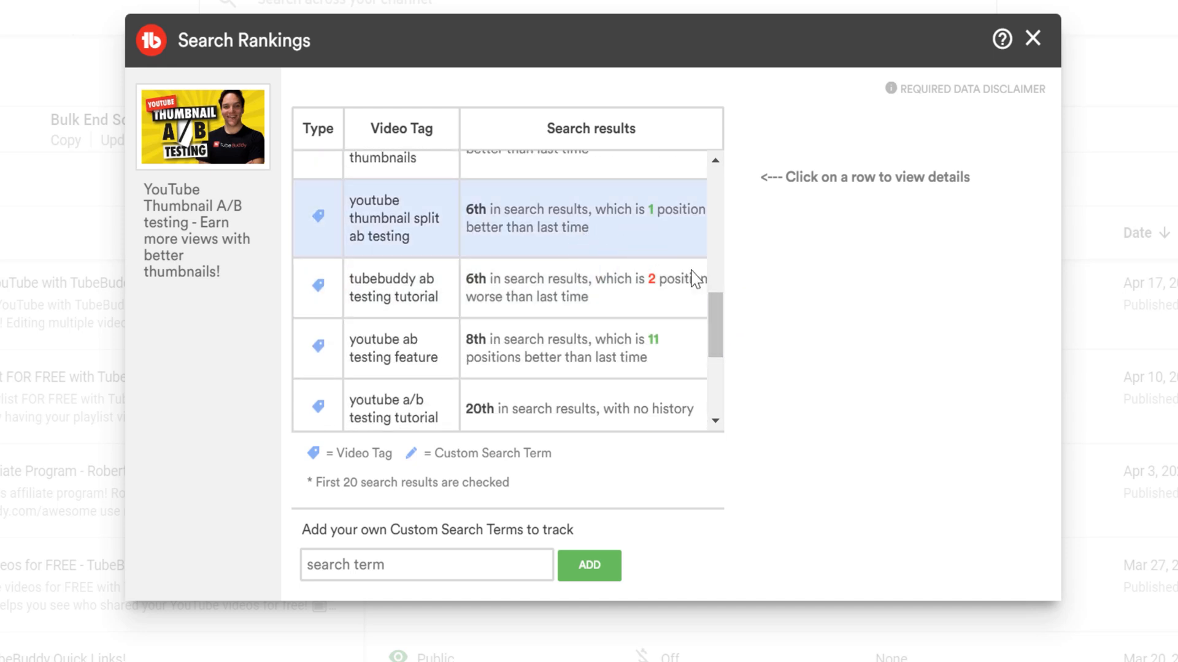
{"action": "left_click_drag", "start_coordinate": [711, 310], "coordinate": [721, 244]}
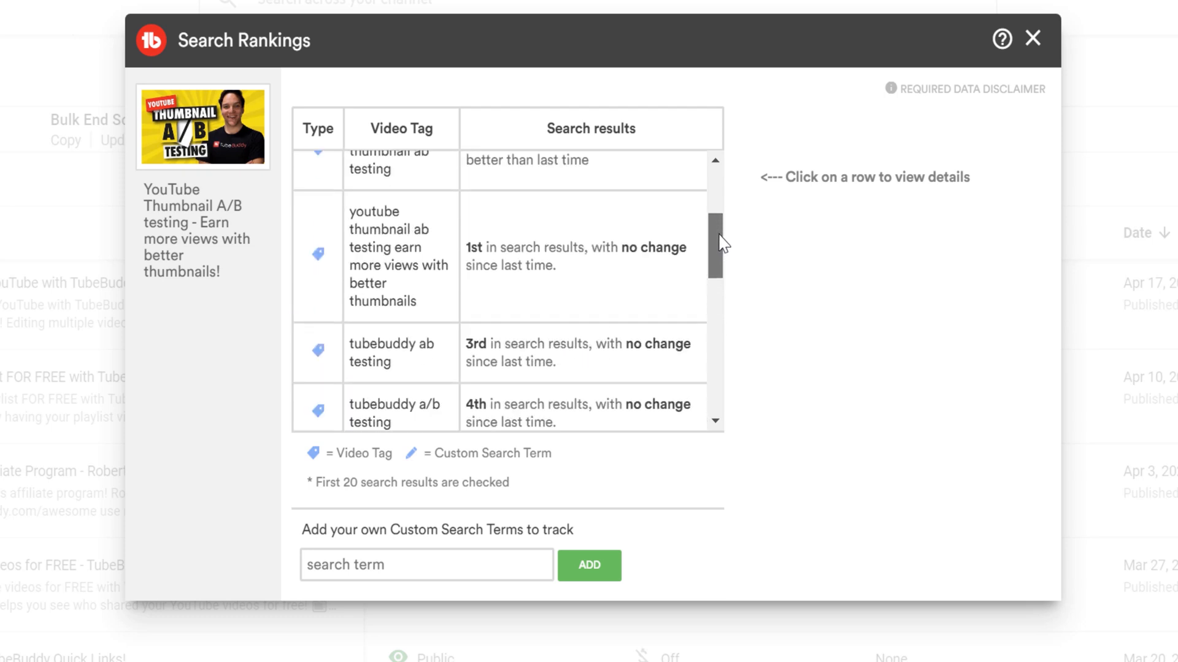
Show the 1st-place ranking history for 'youtube thumbnail ab testing earn more views with better thumbnails'.
{"action": "left_click", "coordinate": [615, 269]}
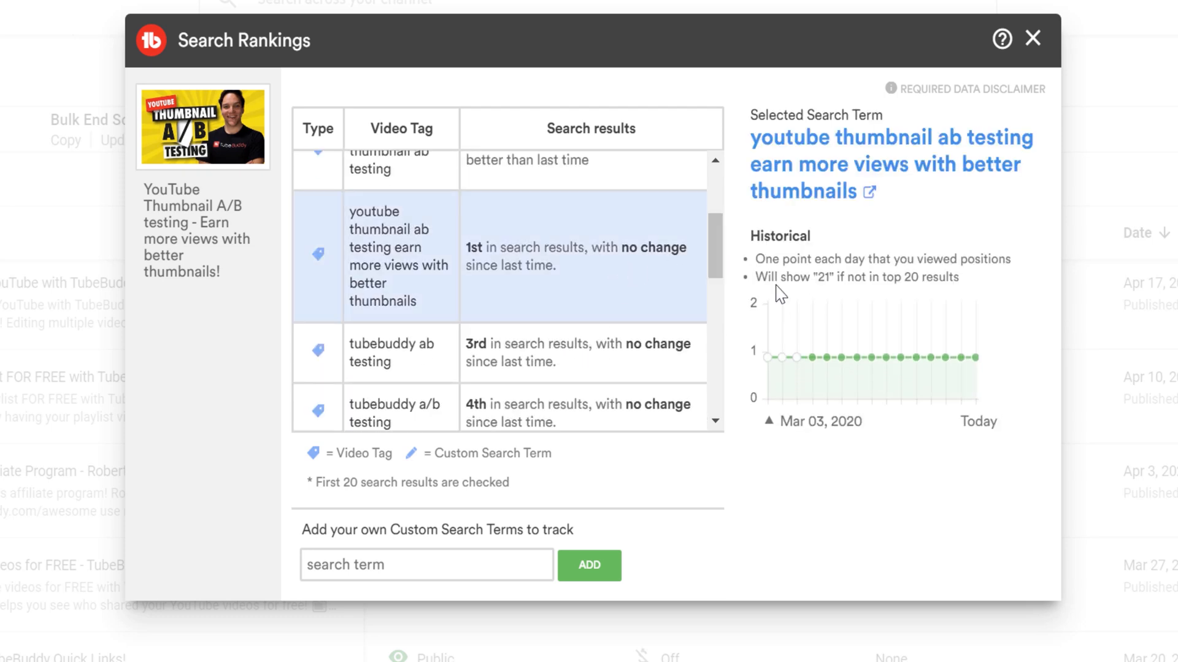
{"action": "left_click_drag", "start_coordinate": [724, 269], "coordinate": [719, 329]}
Review histories for the tutorial and feature tags, then check 'youtube ab testing feature' in YouTube search.
{"action": "left_click", "coordinate": [671, 382]}
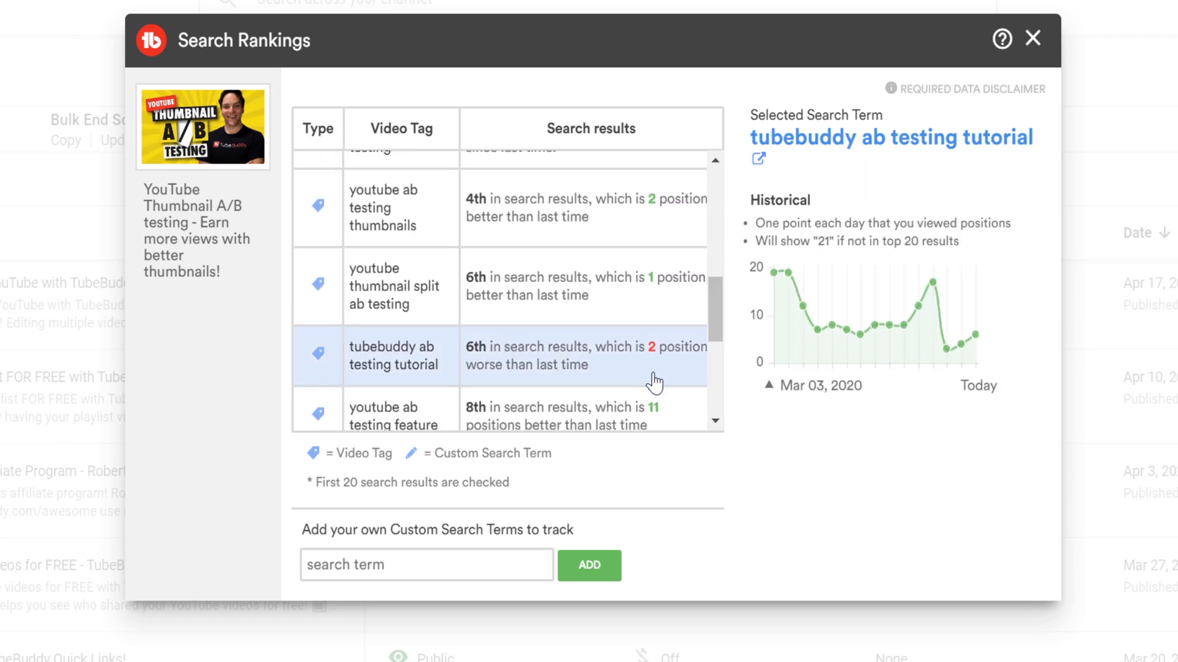
{"action": "left_click", "coordinate": [649, 417]}
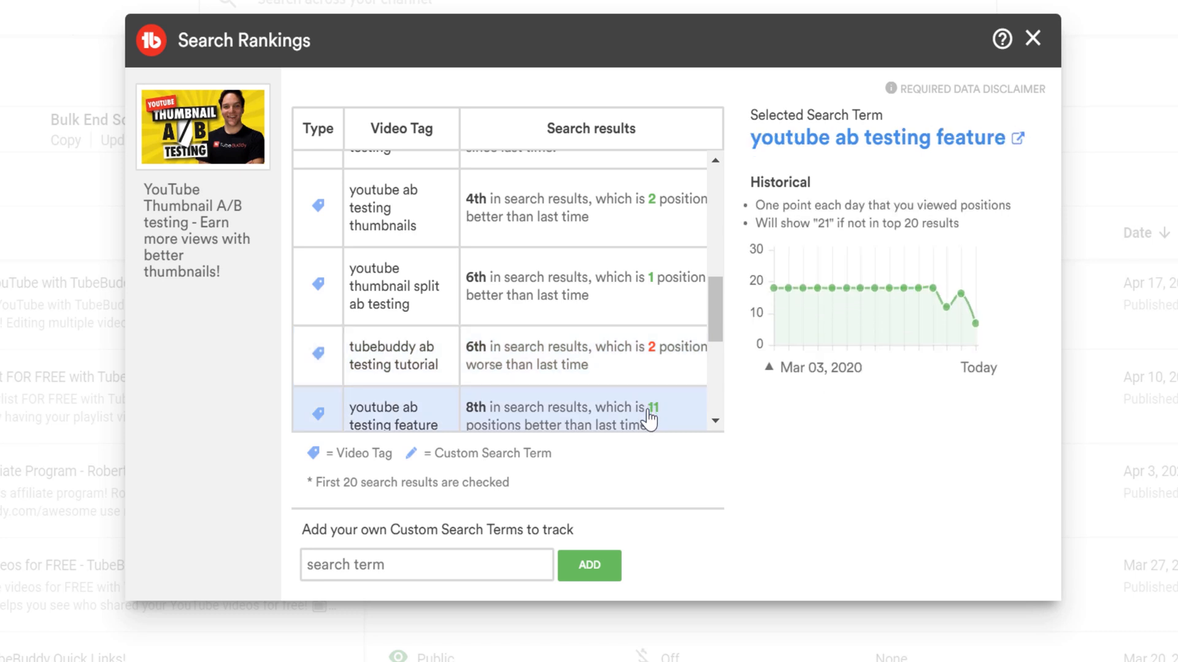
{"action": "scroll", "coordinate": [718, 313], "scroll_direction": "down", "scroll_amount": 1}
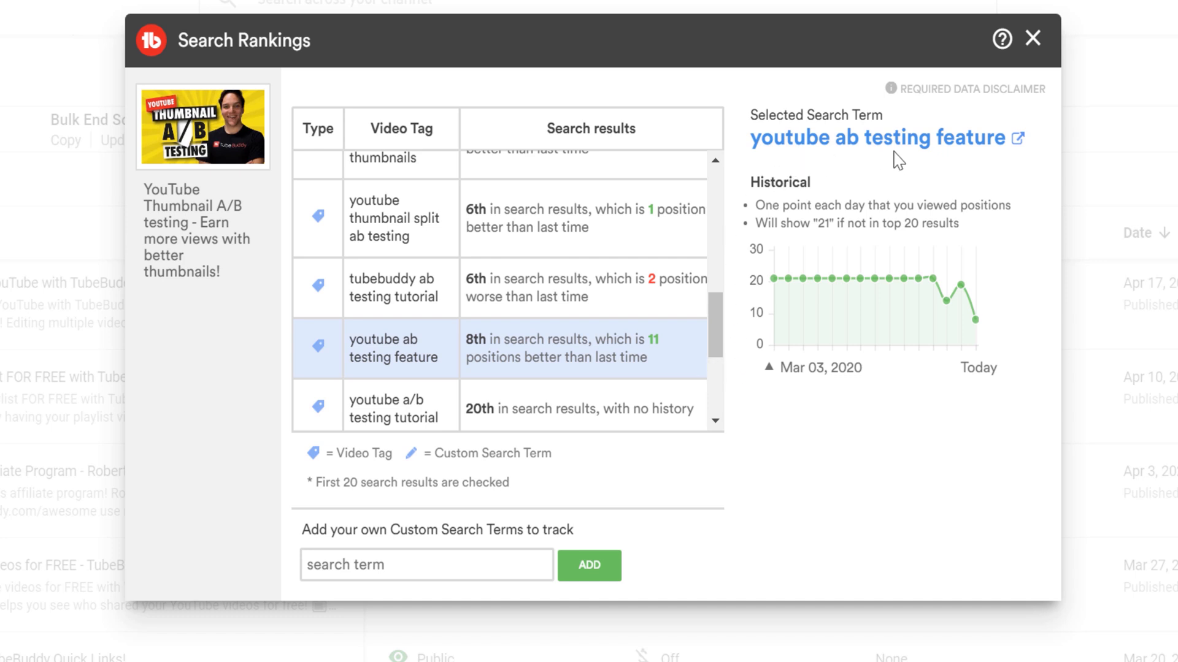
{"action": "left_click", "coordinate": [1016, 141]}
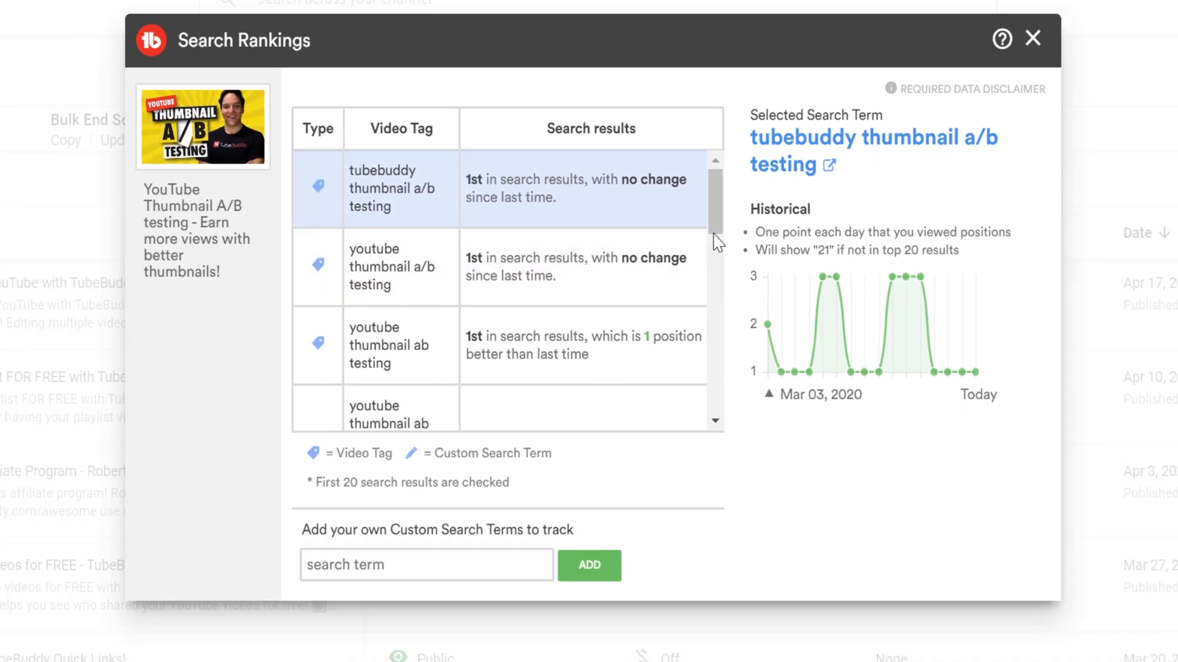
{"action": "left_click_drag", "start_coordinate": [719, 230], "coordinate": [697, 329]}
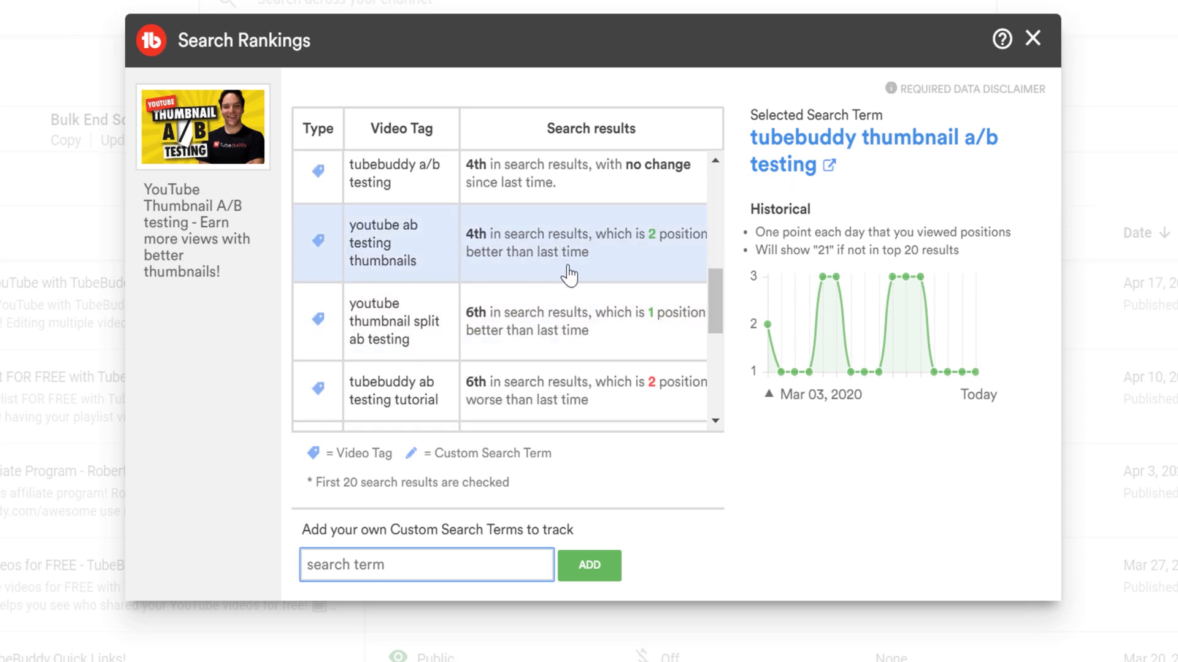
{"action": "left_click_drag", "start_coordinate": [715, 303], "coordinate": [718, 351]}
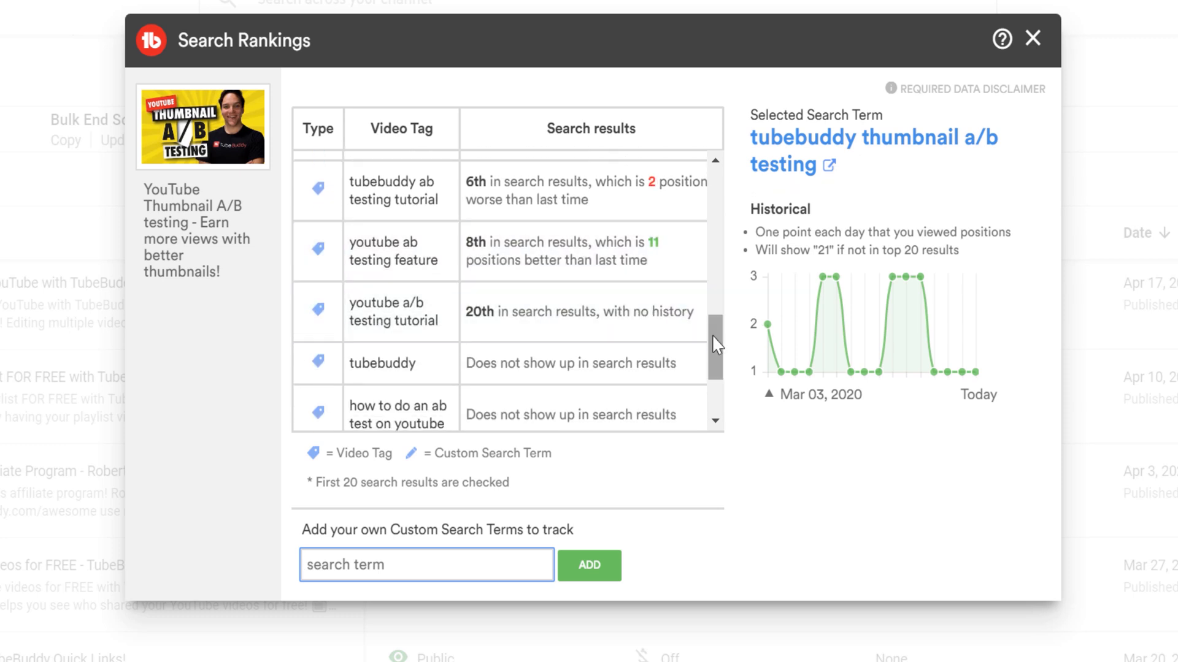
{"action": "left_click_drag", "start_coordinate": [715, 341], "coordinate": [720, 189]}
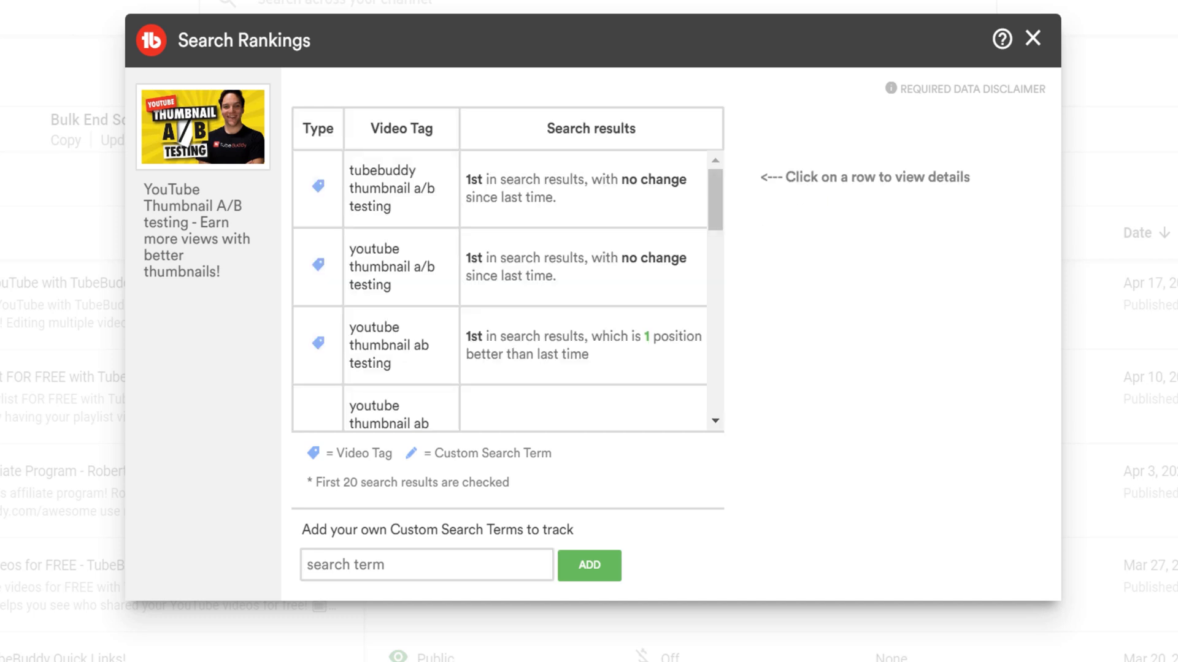
{"action": "left_click_drag", "start_coordinate": [716, 221], "coordinate": [718, 394]}
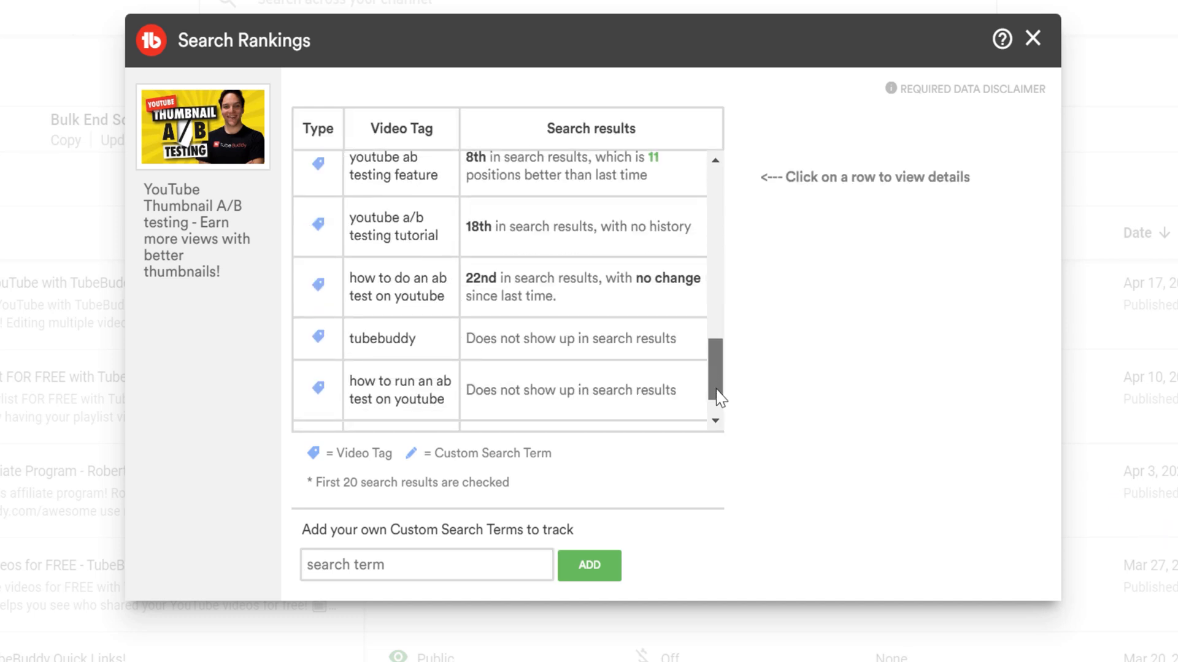
View details for 'how to run an ab test on youtube' and the custom term 'ab testing tubebuddy' (3rd, no history).
{"action": "left_click", "coordinate": [553, 391]}
{"action": "left_click_drag", "start_coordinate": [715, 368], "coordinate": [725, 249]}
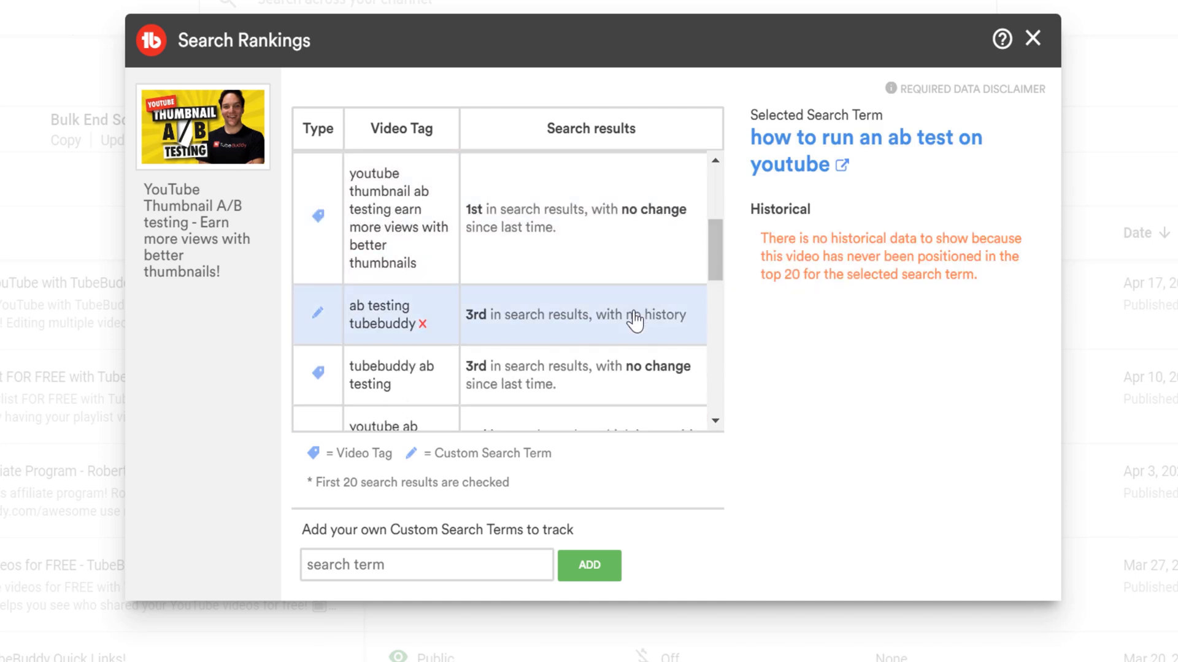
{"action": "left_click", "coordinate": [633, 321]}
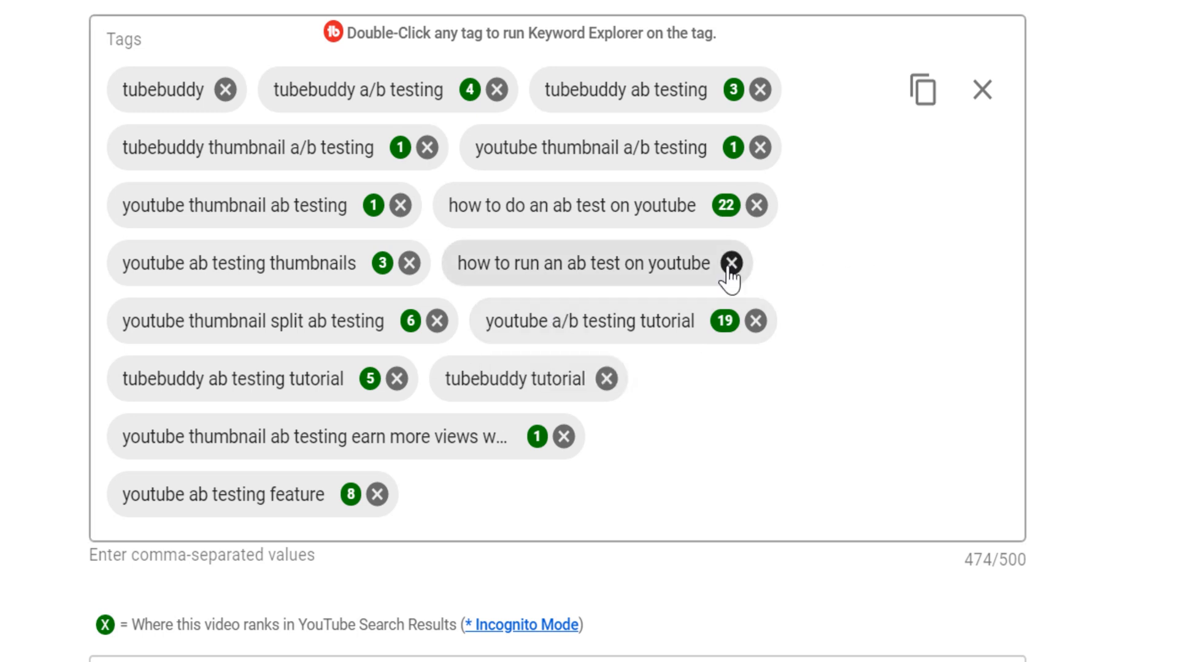
Delete 'how to run an ab test on youtube' from the video's Tags field.
{"action": "left_click", "coordinate": [732, 264]}
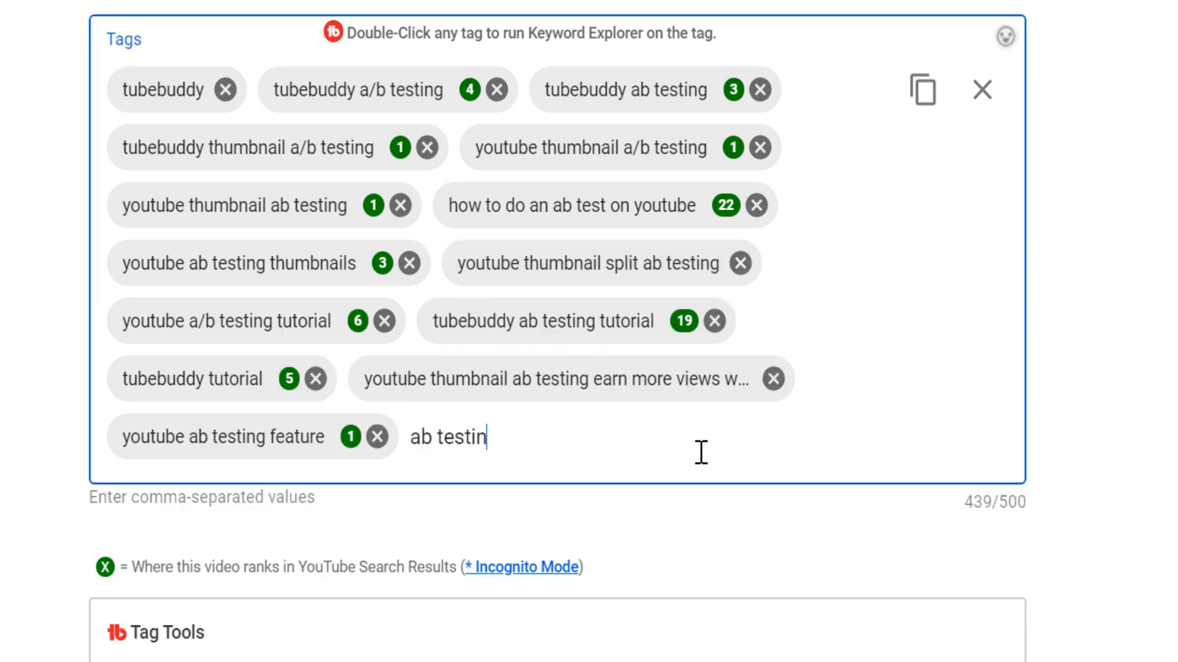